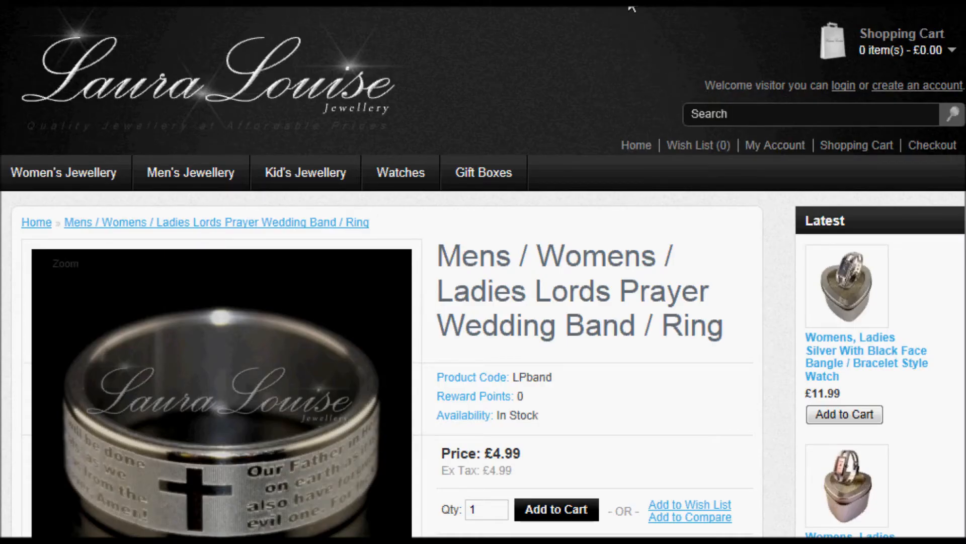
Review the description and reviews sections of the Lords Prayer Wedding Band / Ring product page.
scroll(483, 272, down, 4)
scroll(410, 291, down, 6)
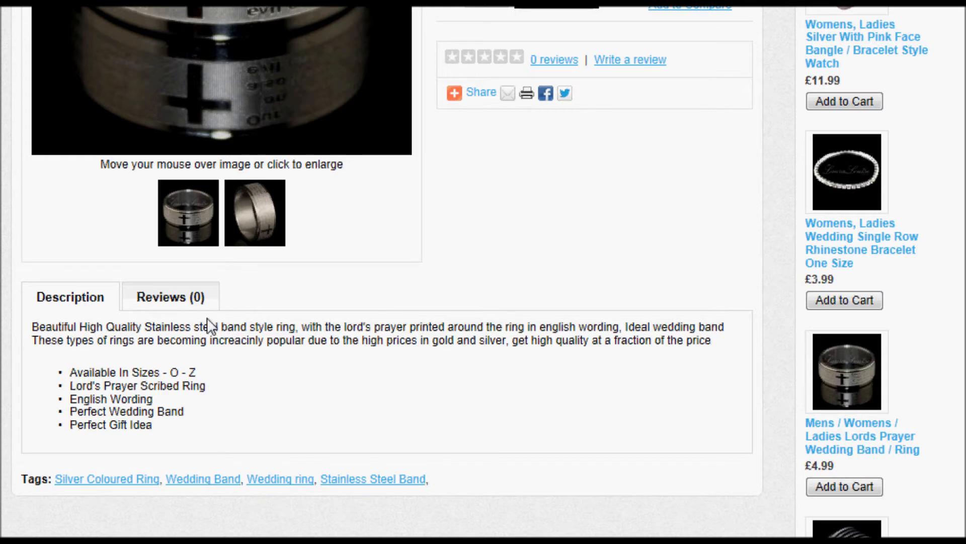
click(174, 301)
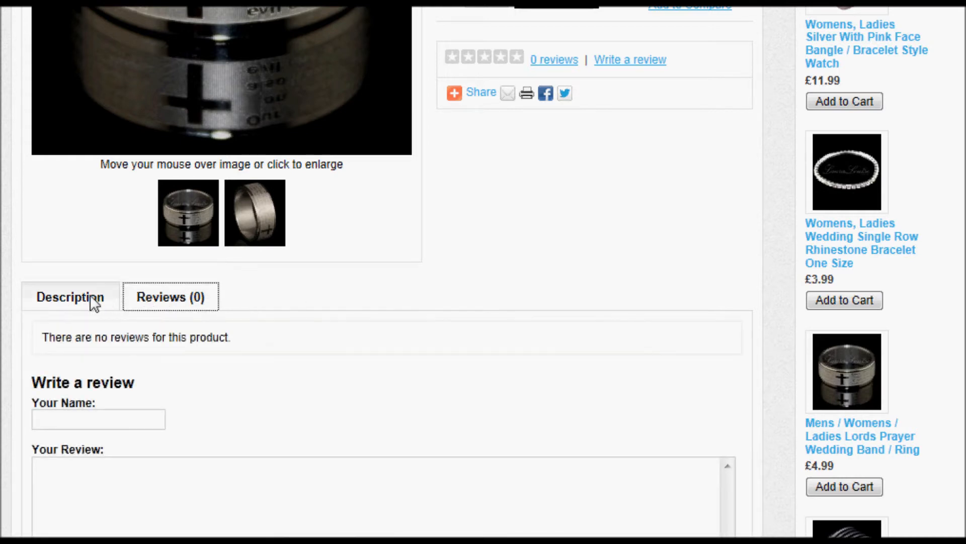
click(94, 303)
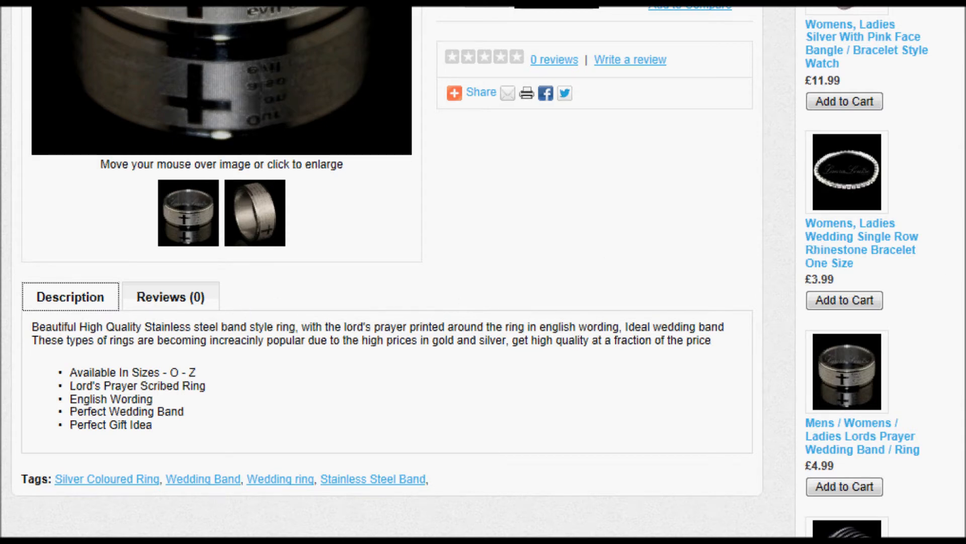
scroll(483, 271, down, 1)
scroll(483, 272, up, 1)
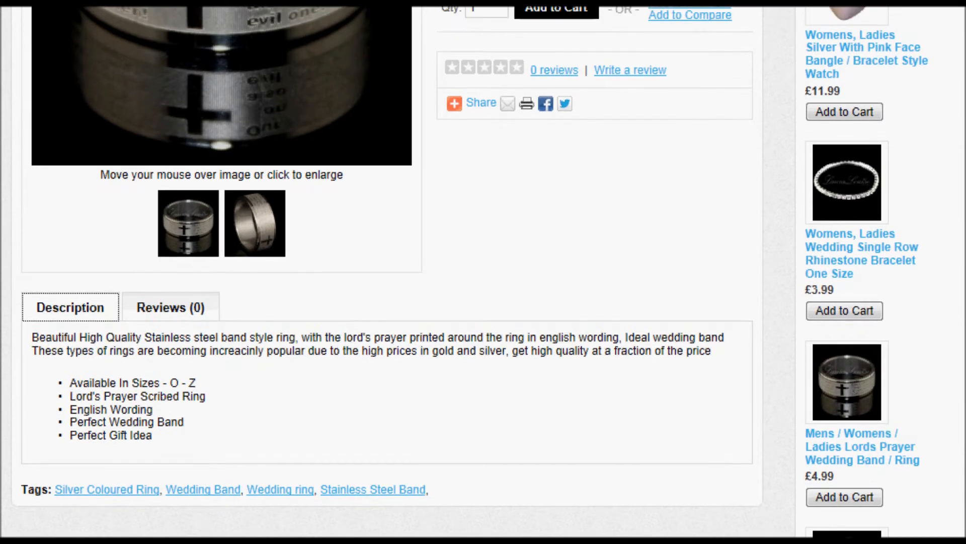
scroll(484, 272, up, 9)
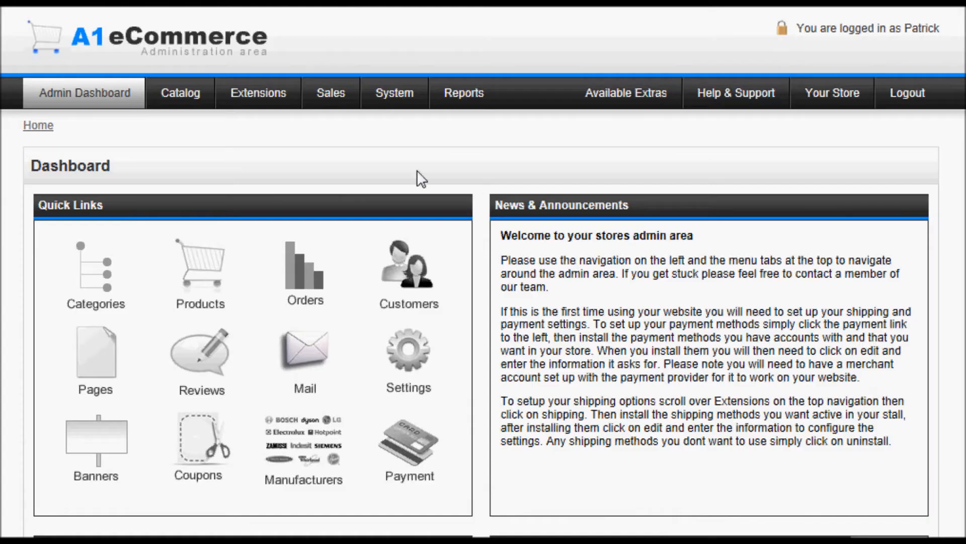
Switch to the A1 eCommerce admin area and open the catalog's attribute groups list.
mouse_move(185, 104)
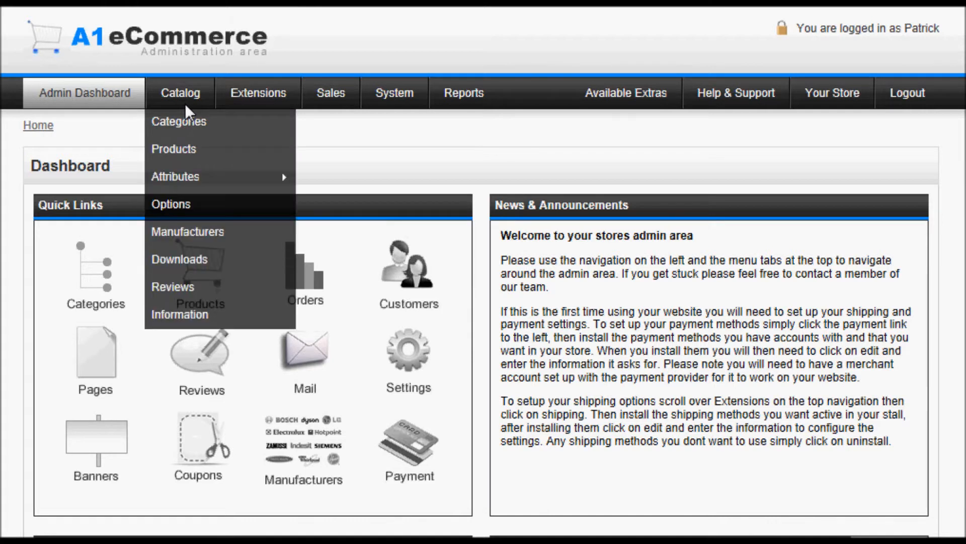
mouse_move(216, 180)
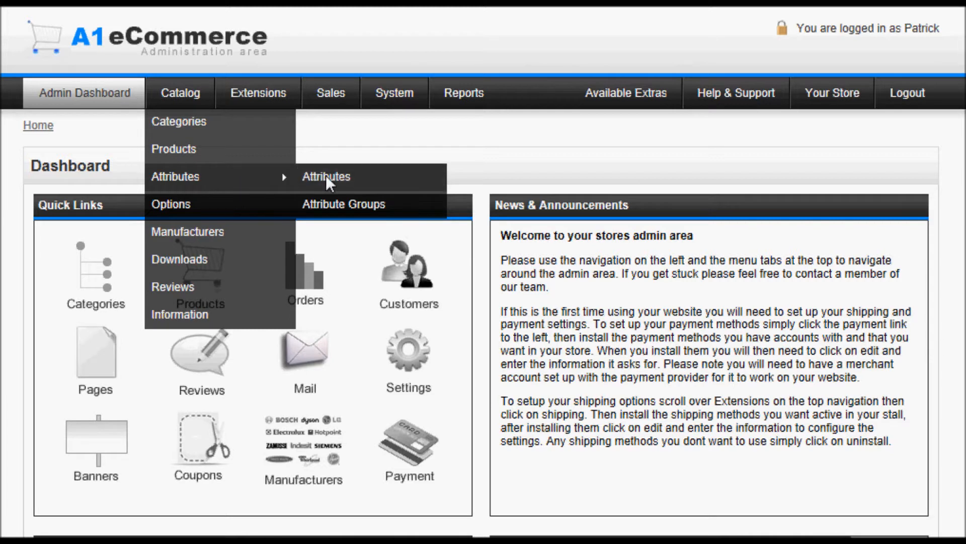
click(344, 202)
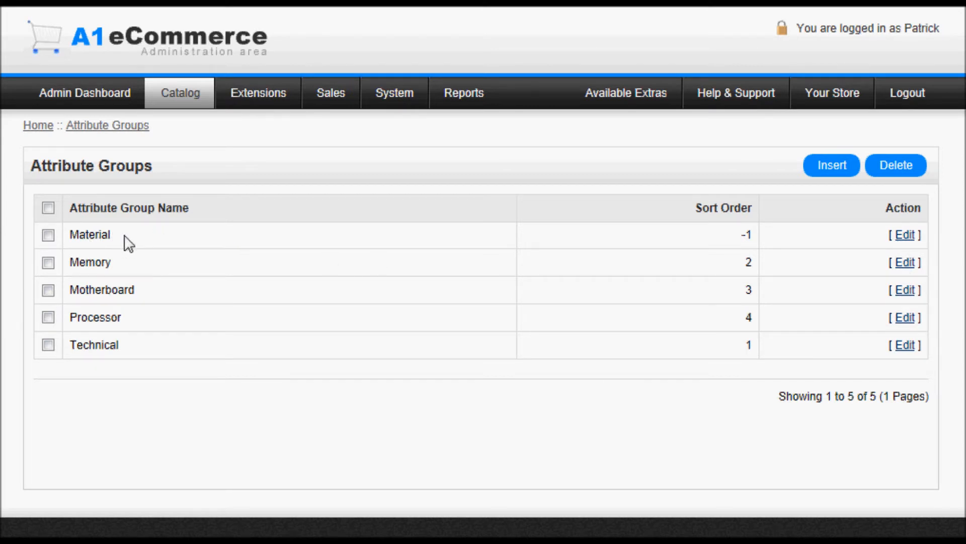
Add and save a new attribute group named Item Specification with sort order -1.
click(833, 165)
click(315, 220)
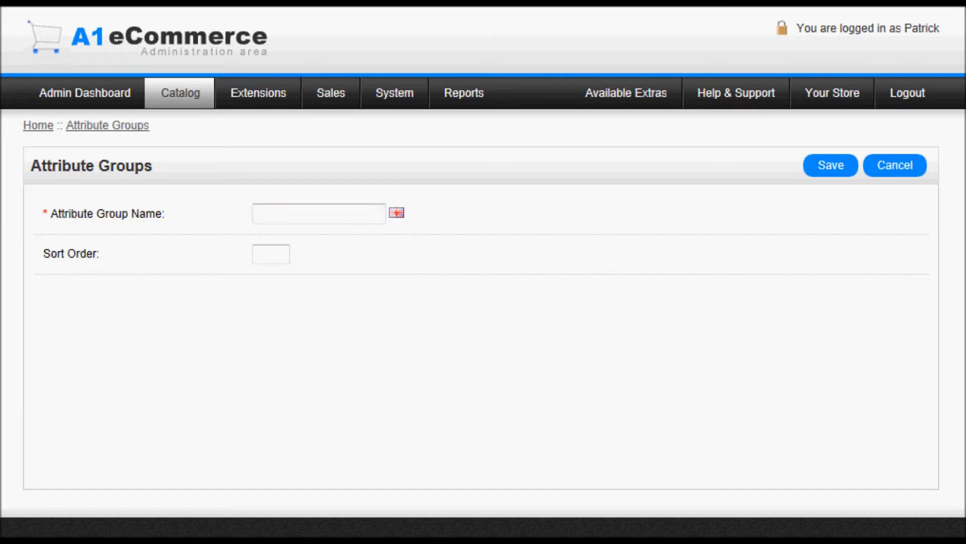
click(303, 221)
right_click(303, 221)
click(363, 301)
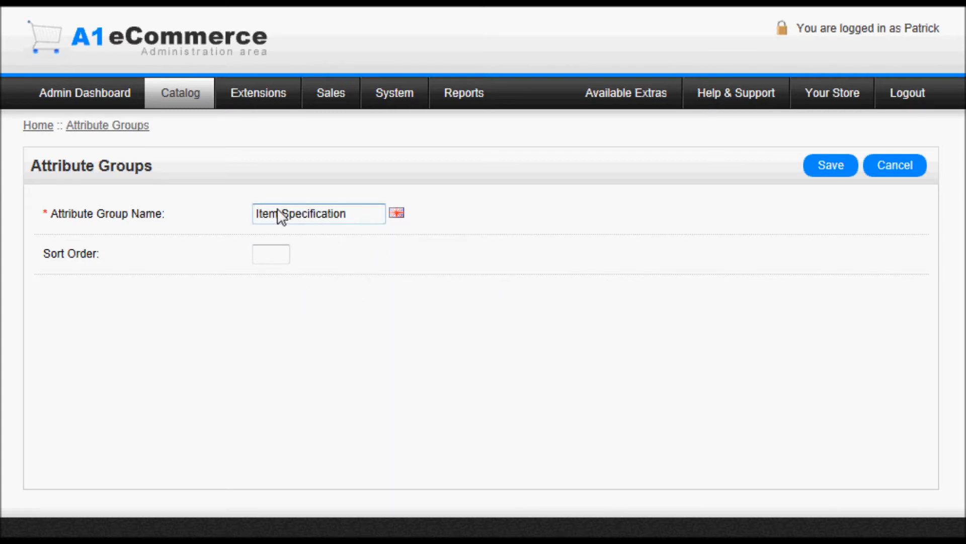
click(275, 254)
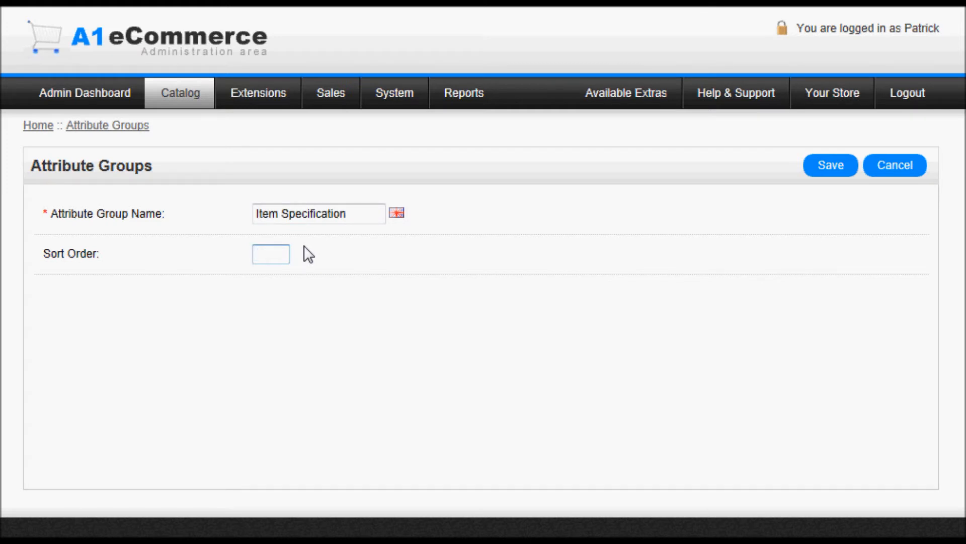
text(-1)
click(828, 166)
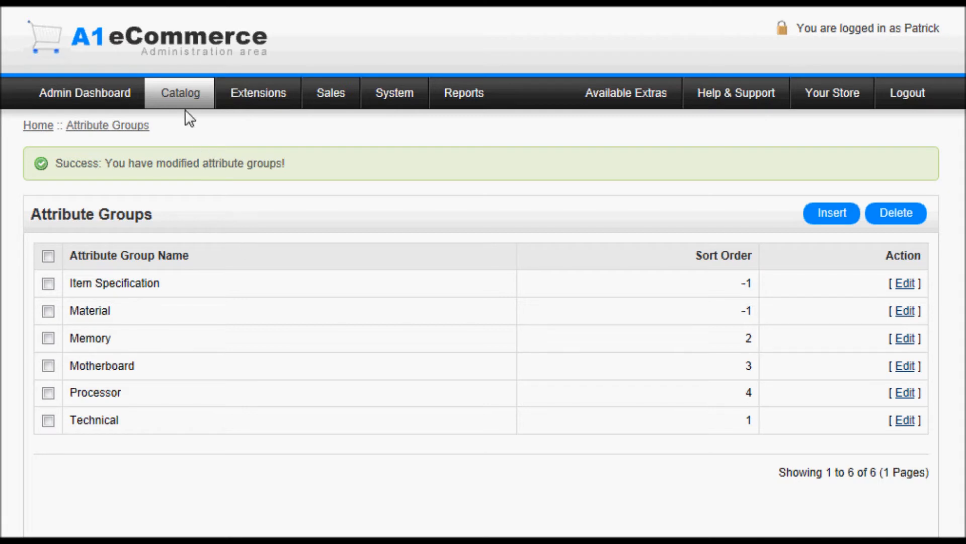
Open the catalog's attributes list and look through the existing attributes.
mouse_move(182, 95)
mouse_move(187, 176)
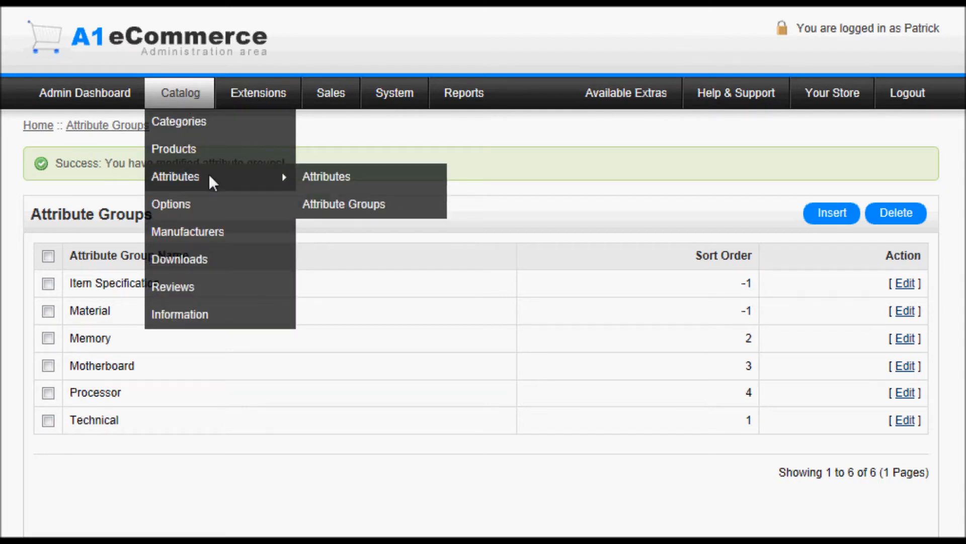
click(345, 180)
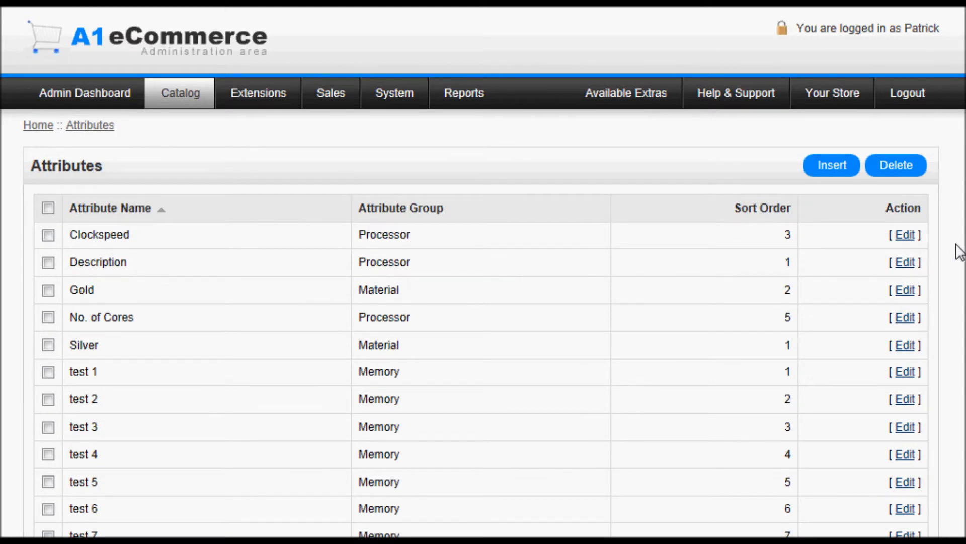
scroll(958, 250, down, 1)
scroll(483, 272, down, 5)
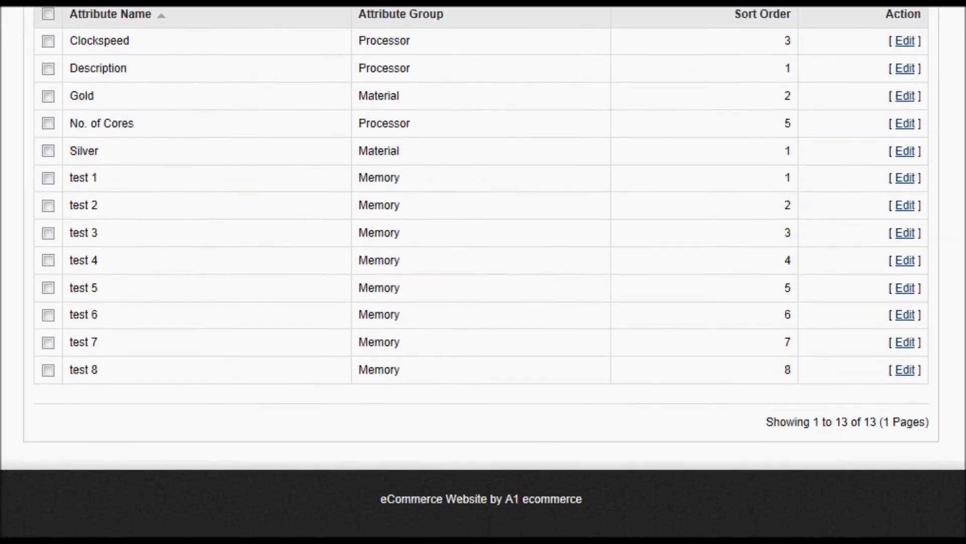
scroll(950, 227, up, 3)
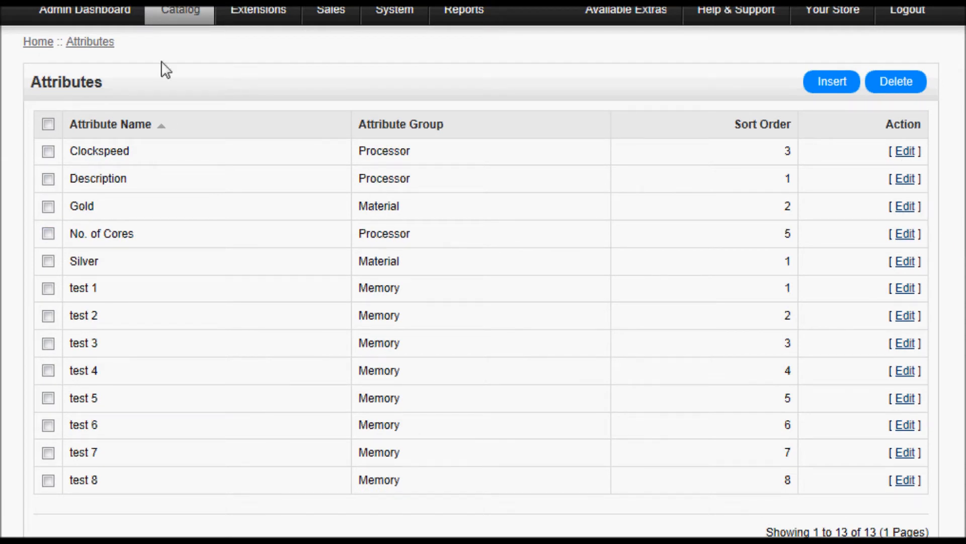
Add and save a new attribute named Material in the Item Specification group with sort order 1.
click(830, 81)
click(328, 218)
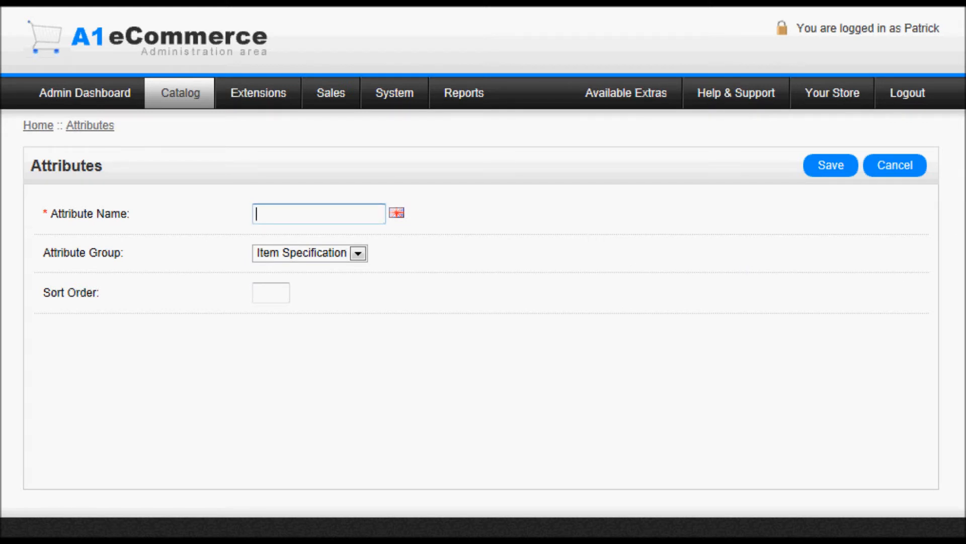
right_click(320, 215)
click(358, 296)
click(274, 298)
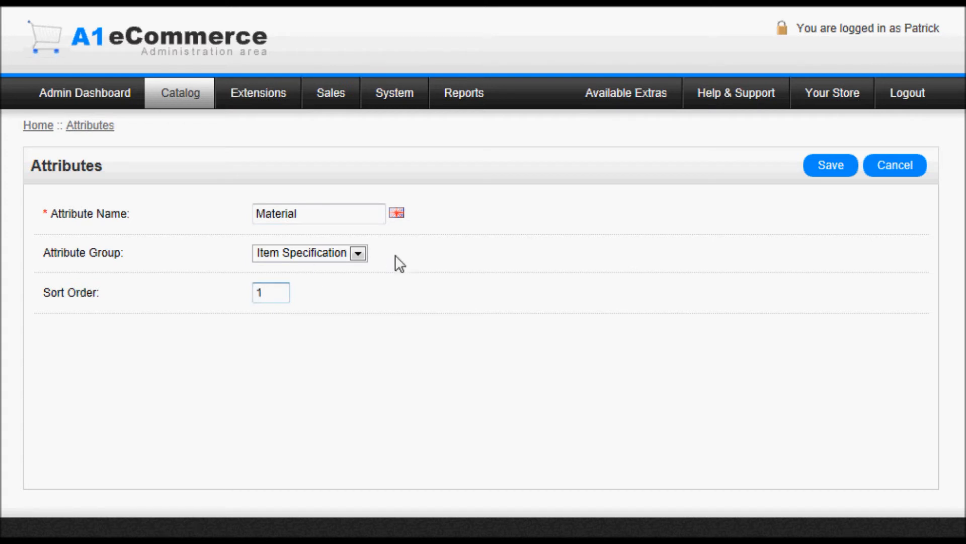
click(352, 254)
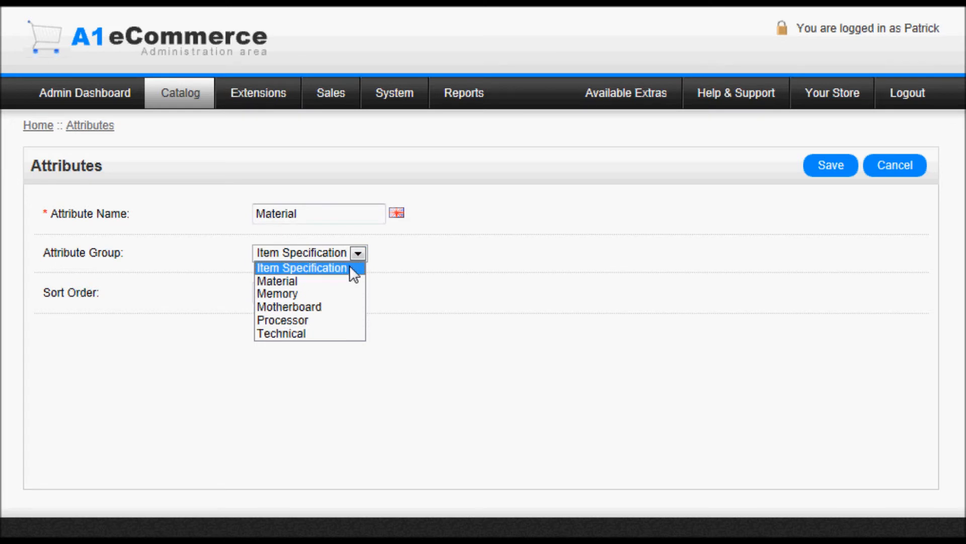
click(349, 267)
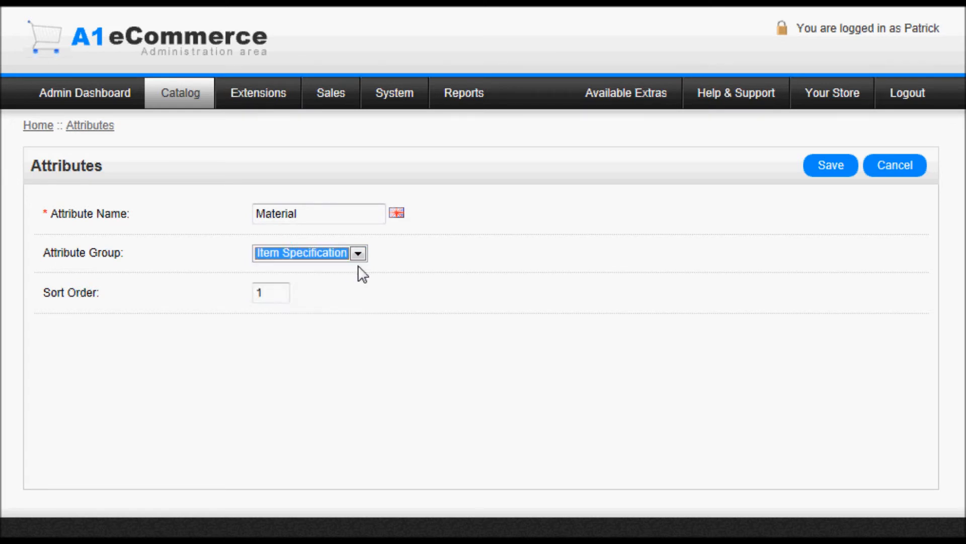
click(444, 268)
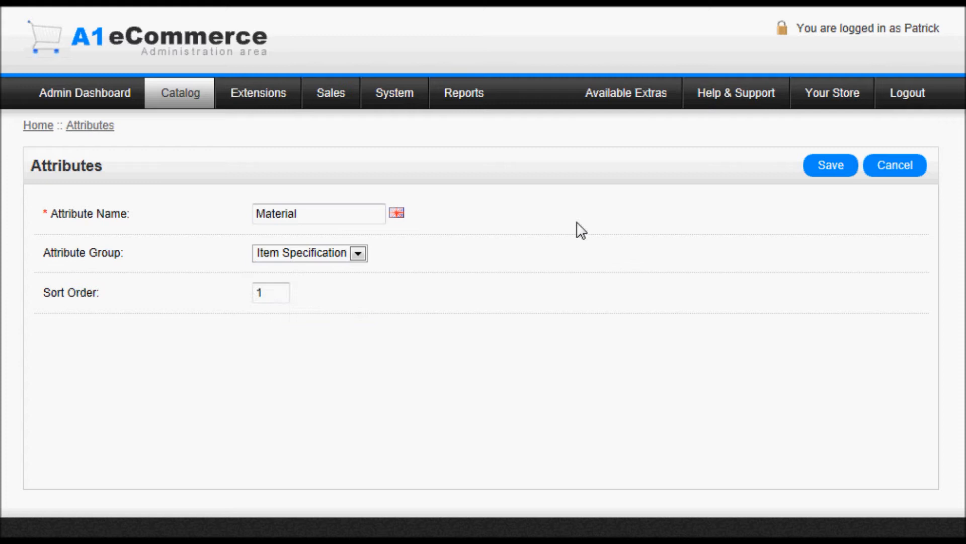
click(832, 165)
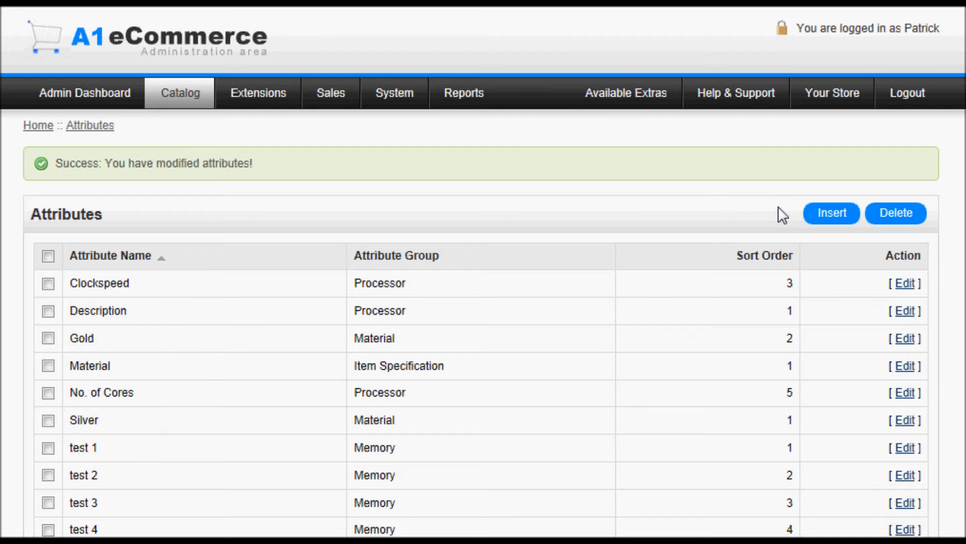
Add and save a new attribute named Condition in the Item Specification group with sort order 2.
click(824, 211)
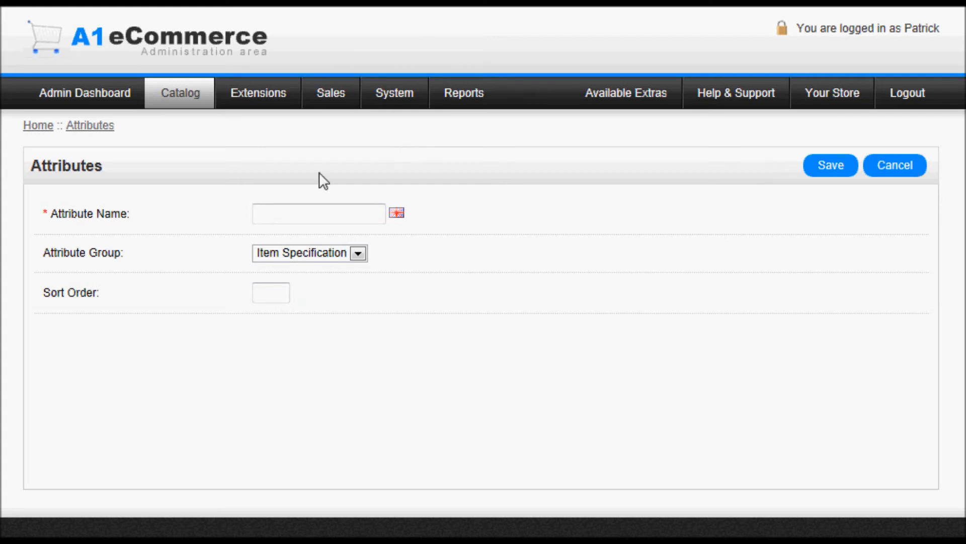
right_click(274, 207)
click(330, 290)
click(261, 213)
key(BackSpace)
text(Condition)
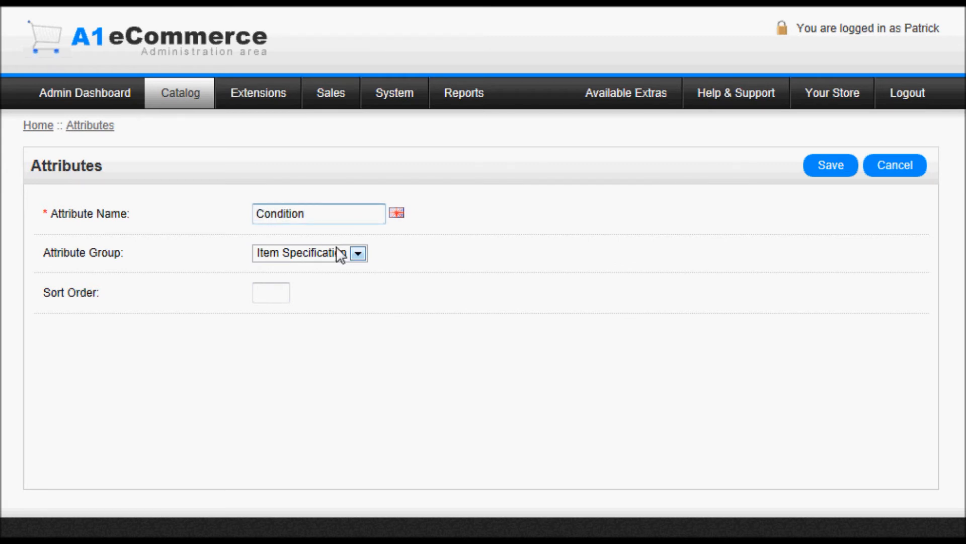
click(282, 295)
text(2)
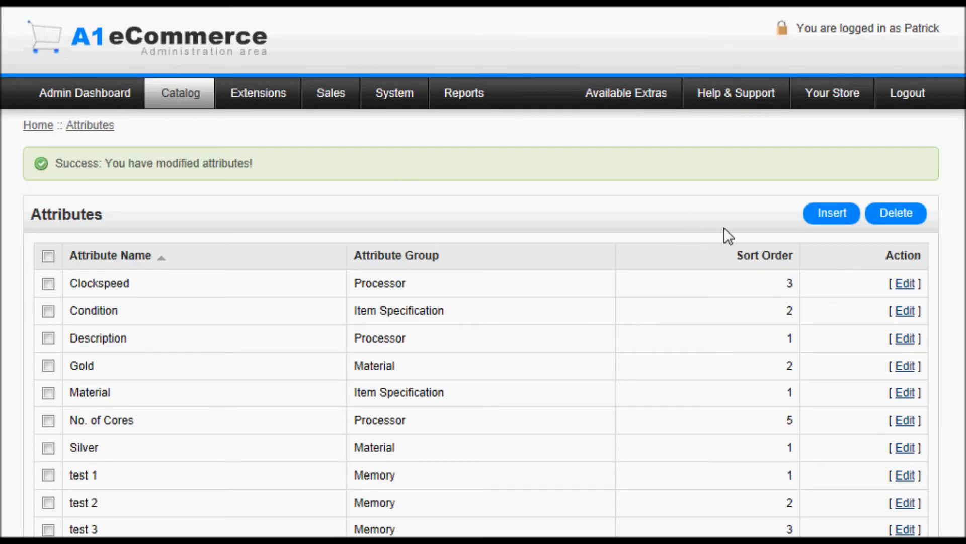
Check the attribute group assigned to the Condition and Material attributes in the attributes list.
drag(118, 311, 105, 342)
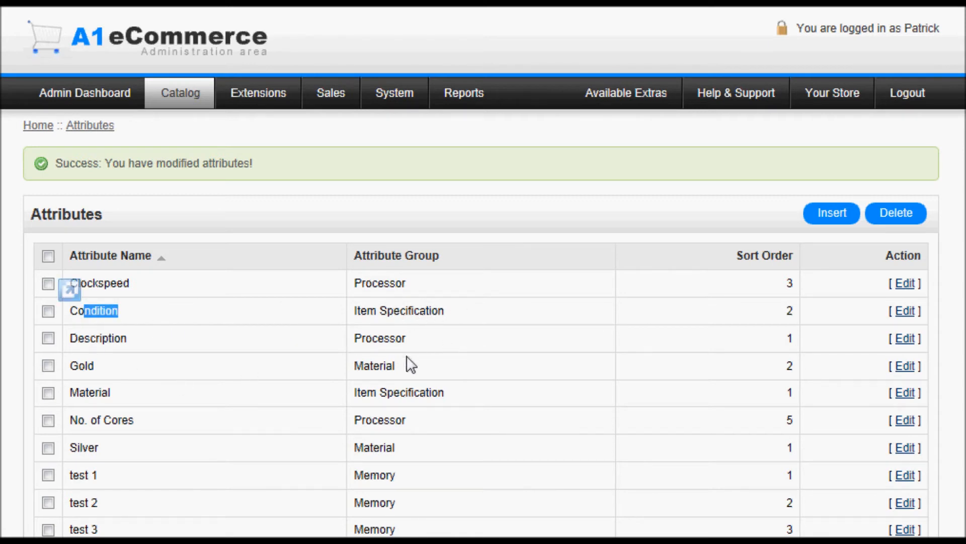
click(391, 371)
drag(355, 312, 803, 217)
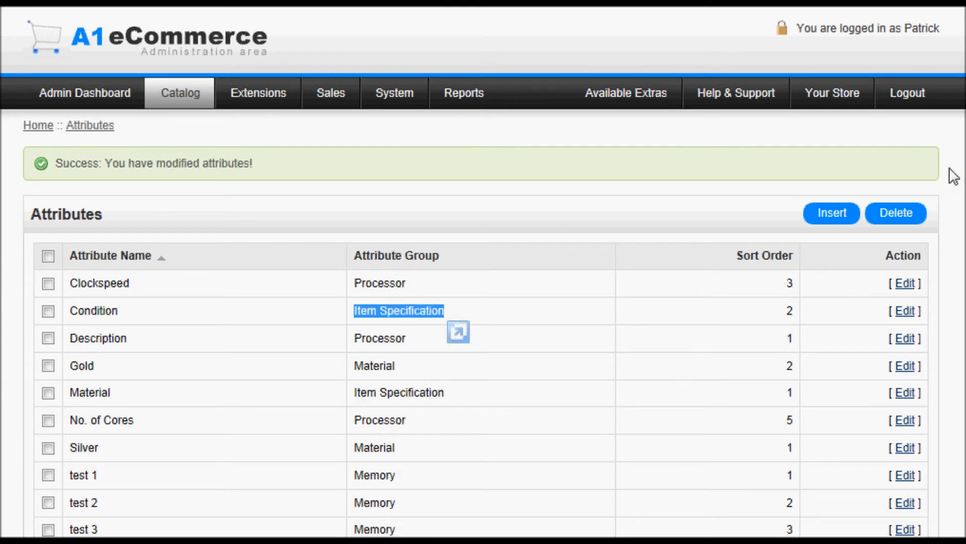
scroll(483, 272, down, 1)
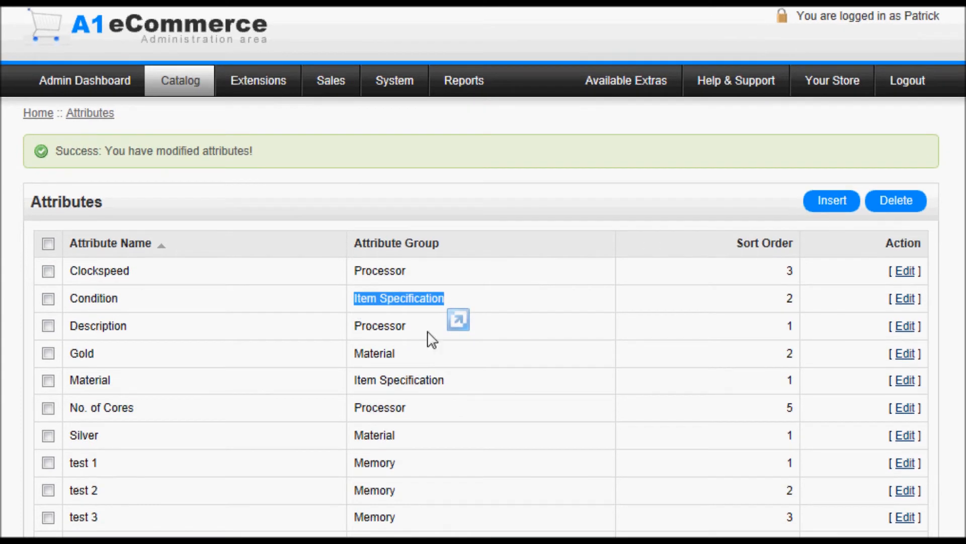
click(94, 388)
drag(86, 381, 109, 381)
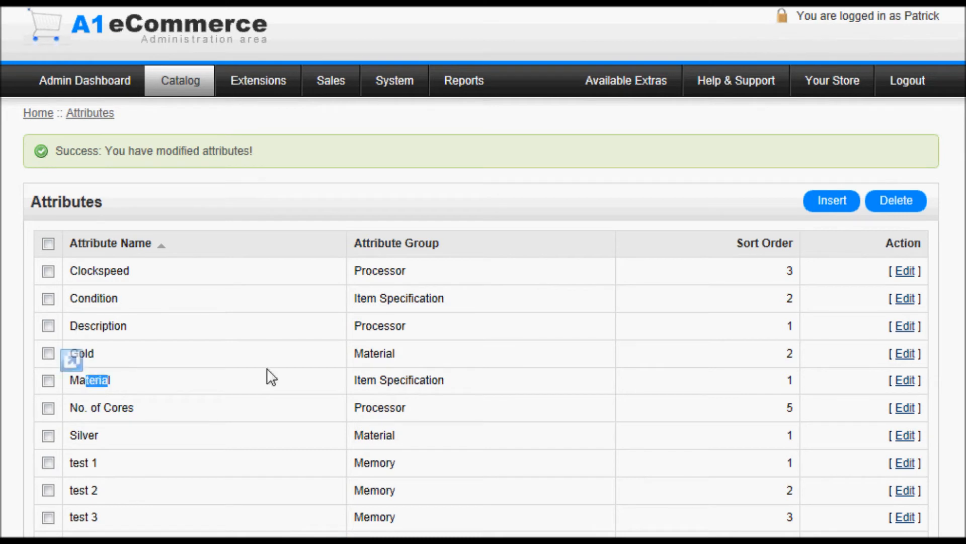
triple_click(373, 381)
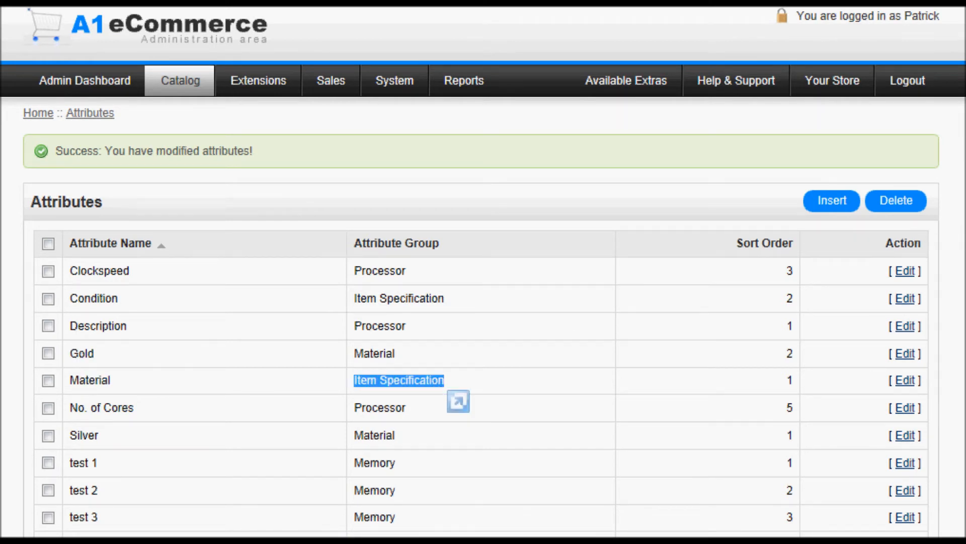
scroll(483, 271, up, 1)
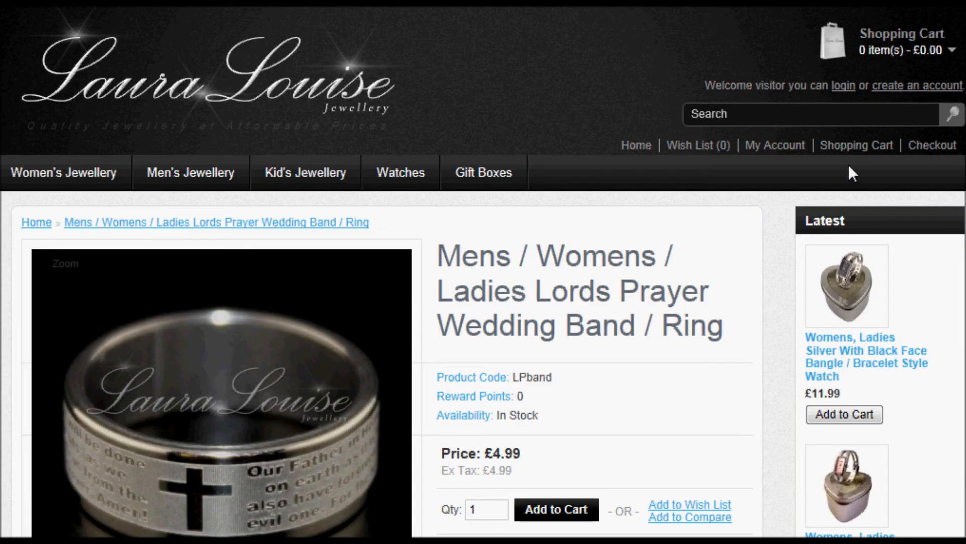
Switch to the Laura Louise store's ring page and view its reviews and description sections again.
scroll(436, 352, down, 8)
click(186, 337)
click(113, 339)
Return to the A1 eCommerce admin area and open the Lords Prayer Wedding Band / Ring product for editing.
mouse_move(355, 30)
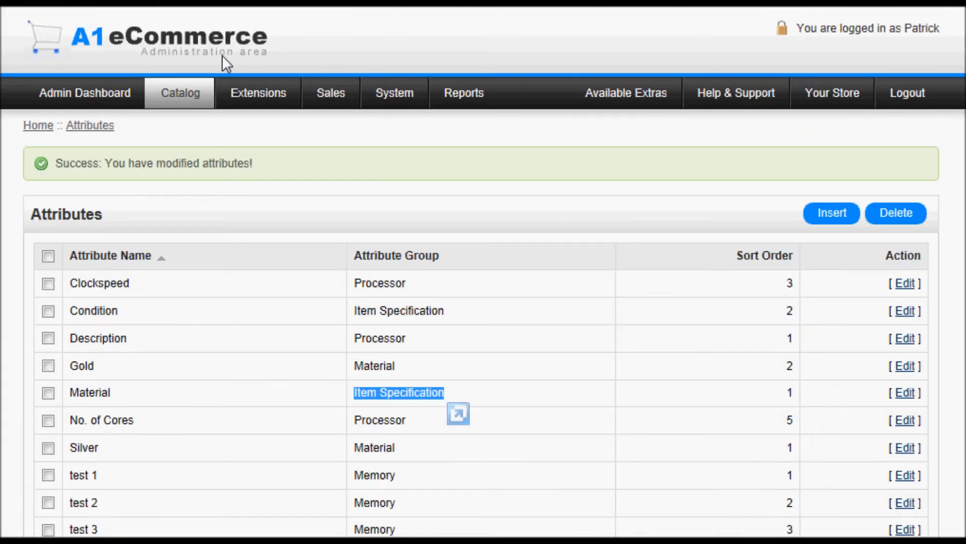
mouse_move(189, 80)
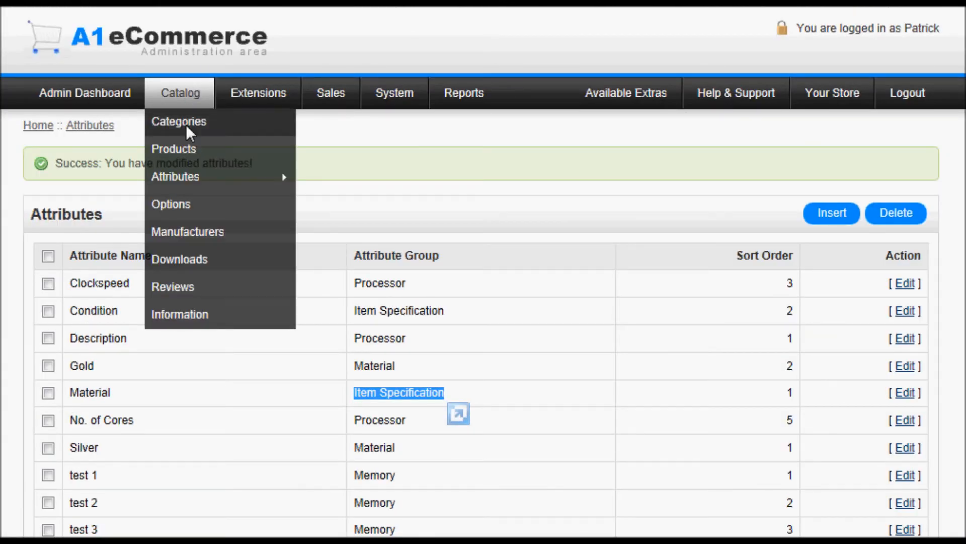
click(189, 149)
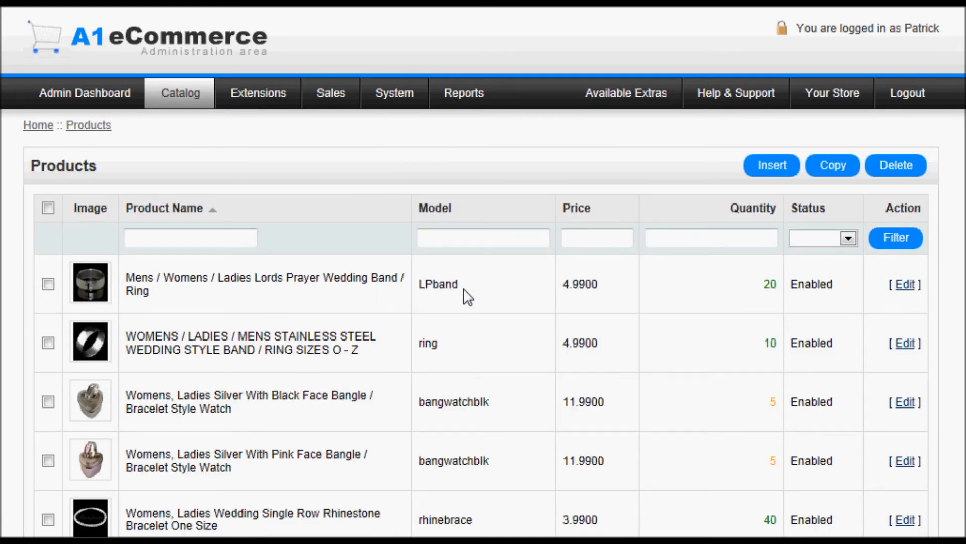
click(903, 284)
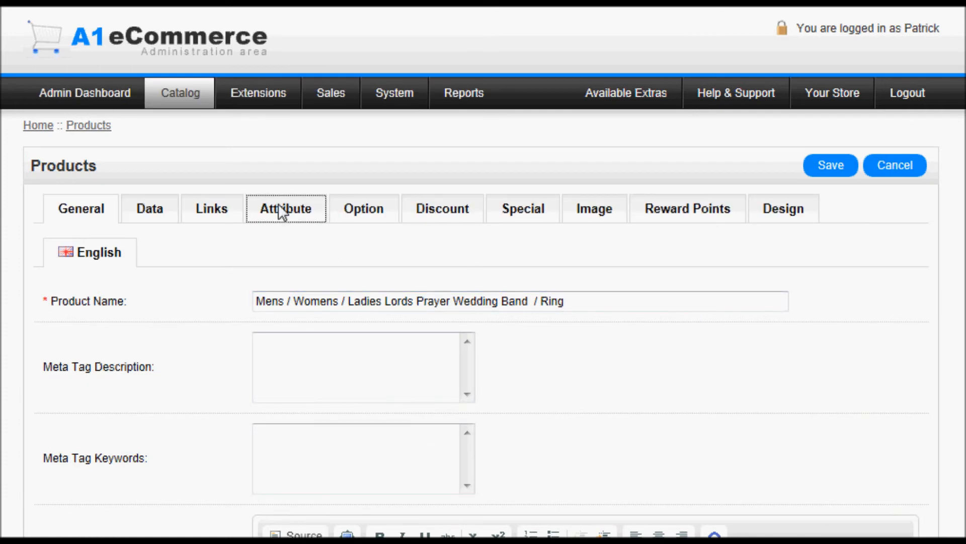
Add the Material attribute to the Lords Prayer Wedding Band / Ring product with the text Silver.
click(278, 209)
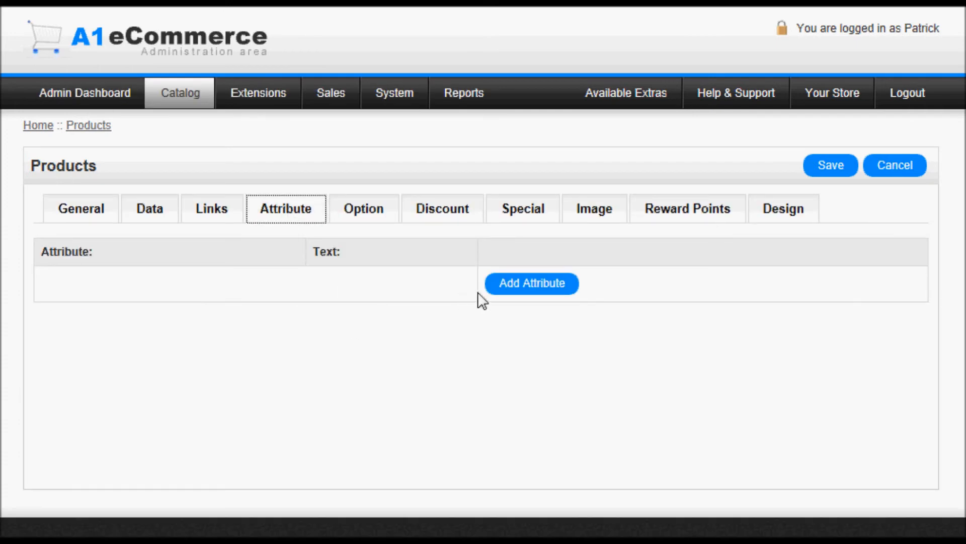
click(525, 285)
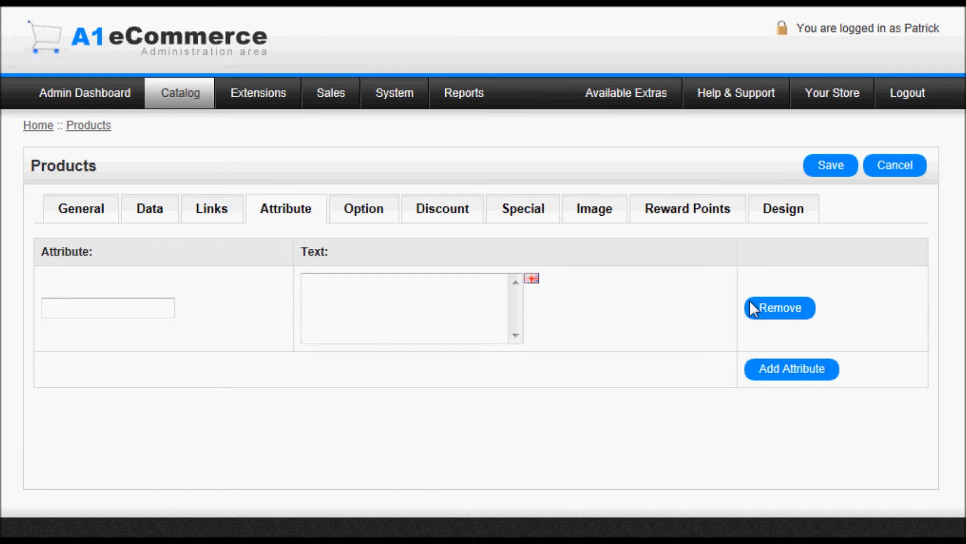
click(157, 320)
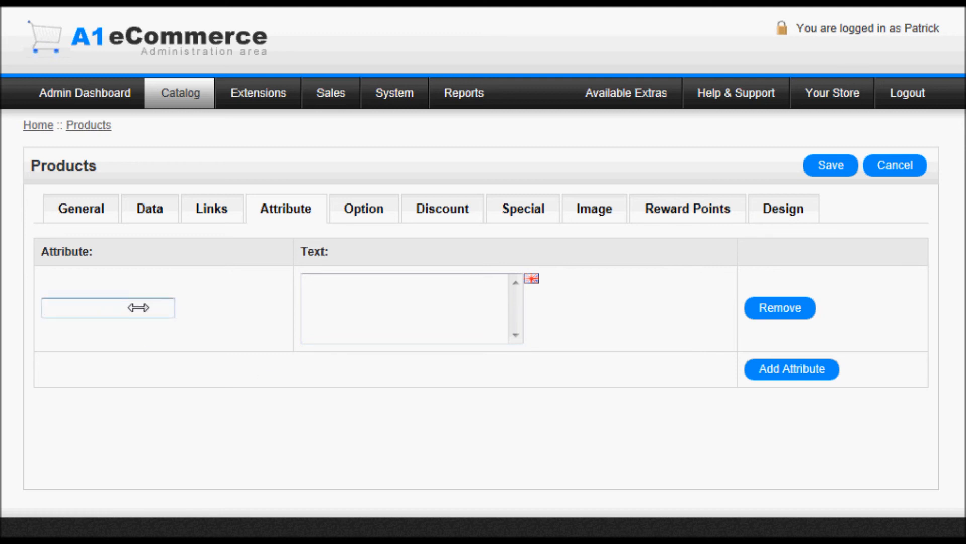
text(m)
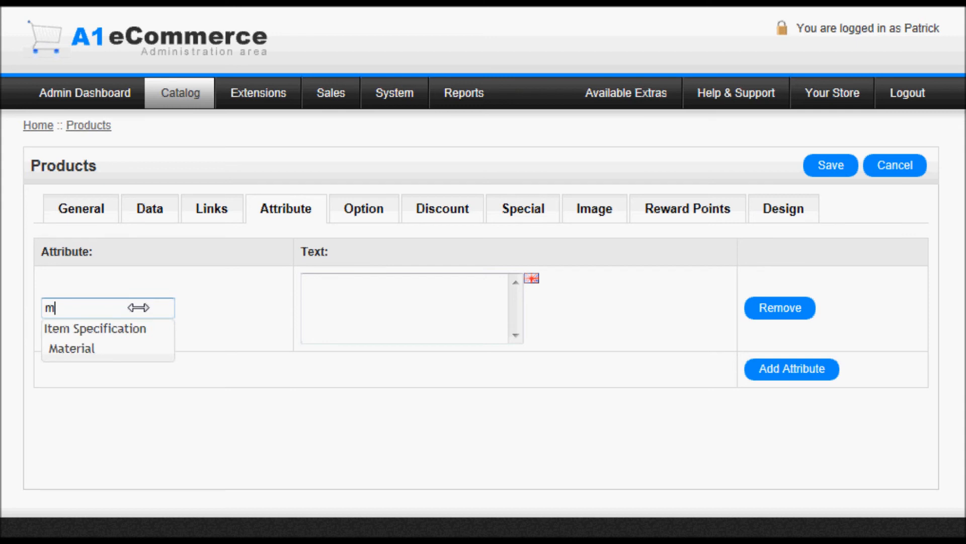
click(90, 348)
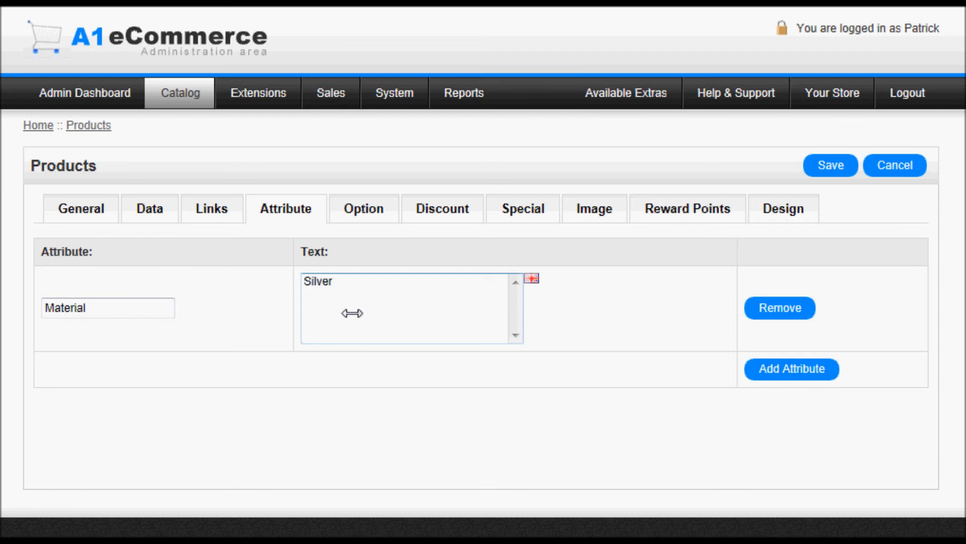
Add the Condition attribute with the text New to the product and save the product.
click(805, 369)
click(150, 396)
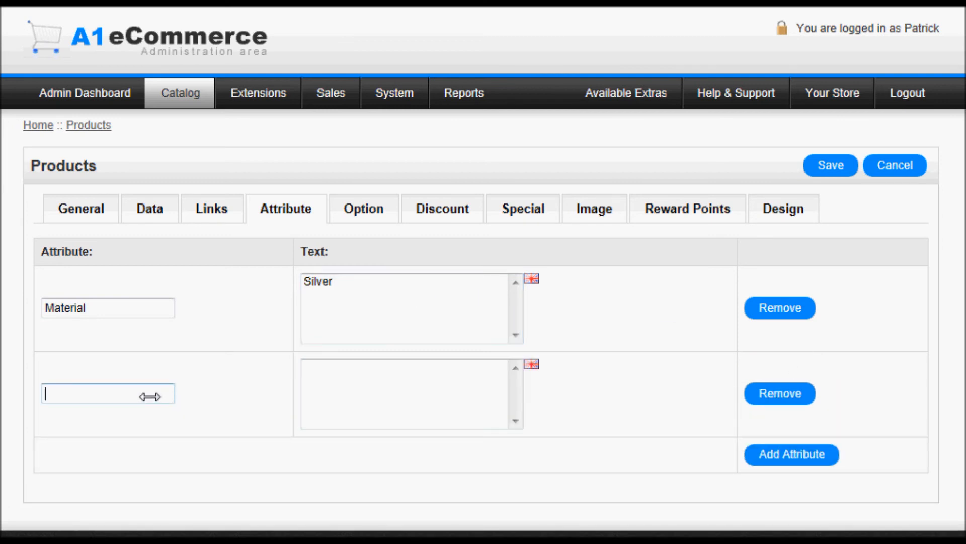
text(c)
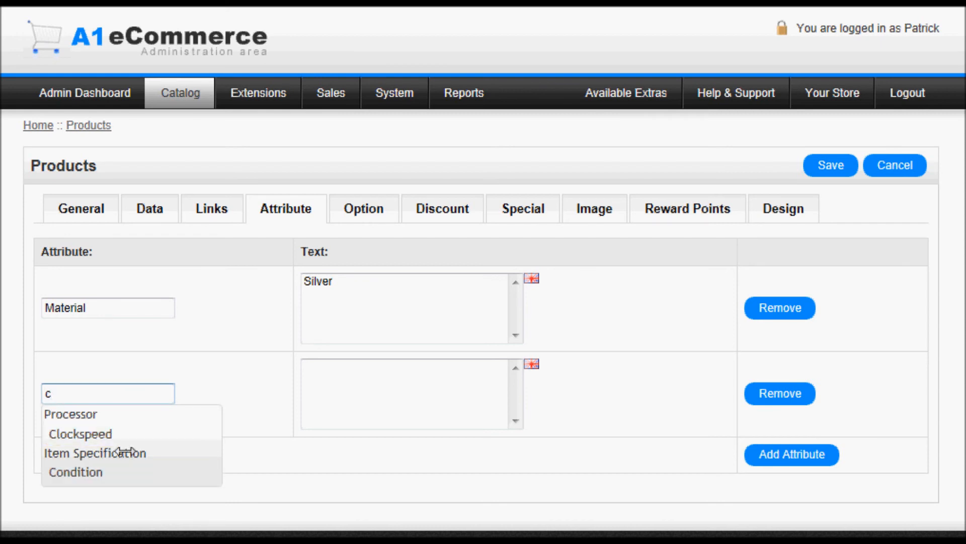
click(118, 470)
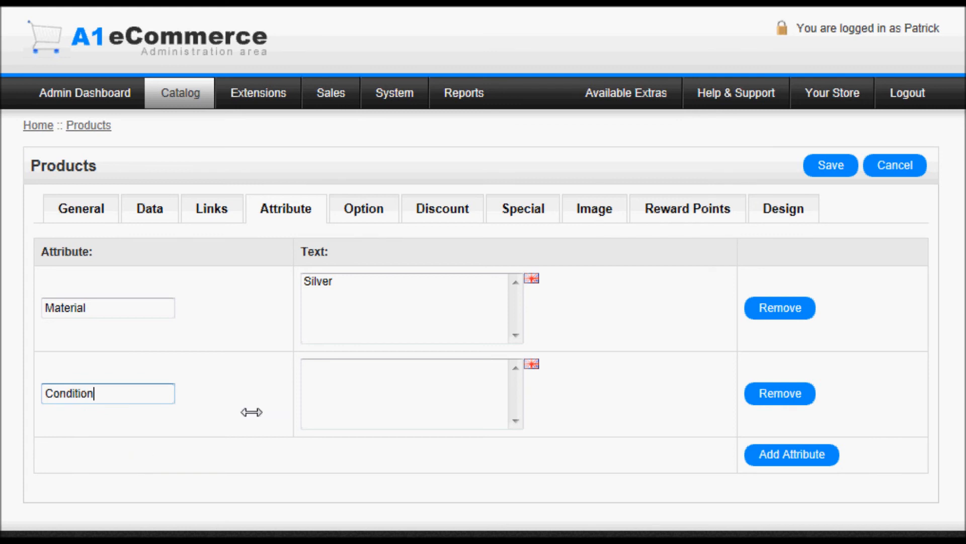
click(333, 389)
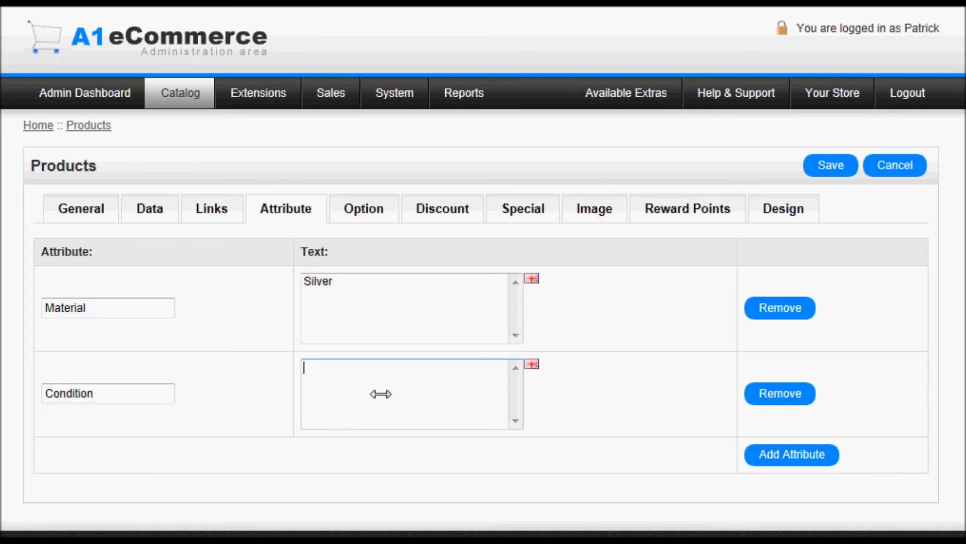
text(New)
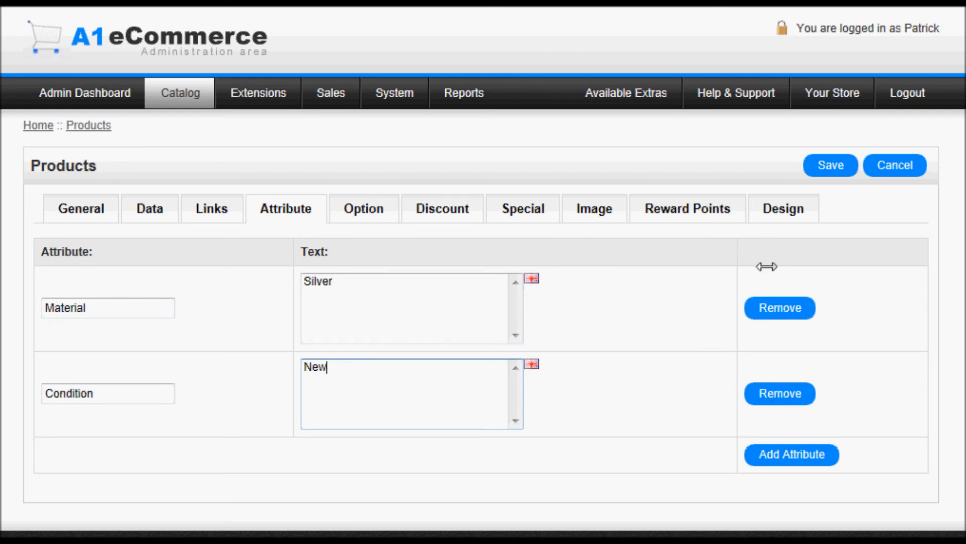
click(835, 165)
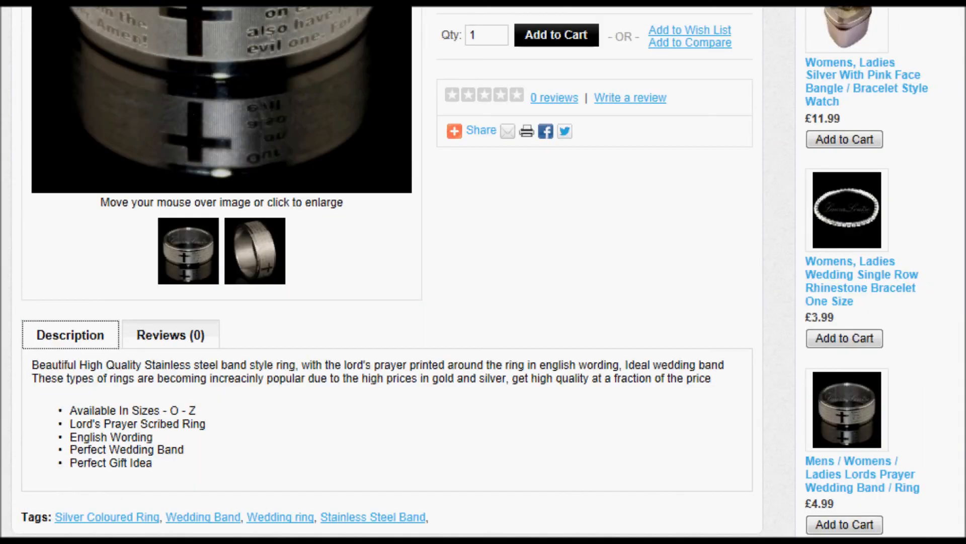
Switch to the Laura Louise store, reload the ring's product page and show its specification section.
scroll(950, 242, up, 9)
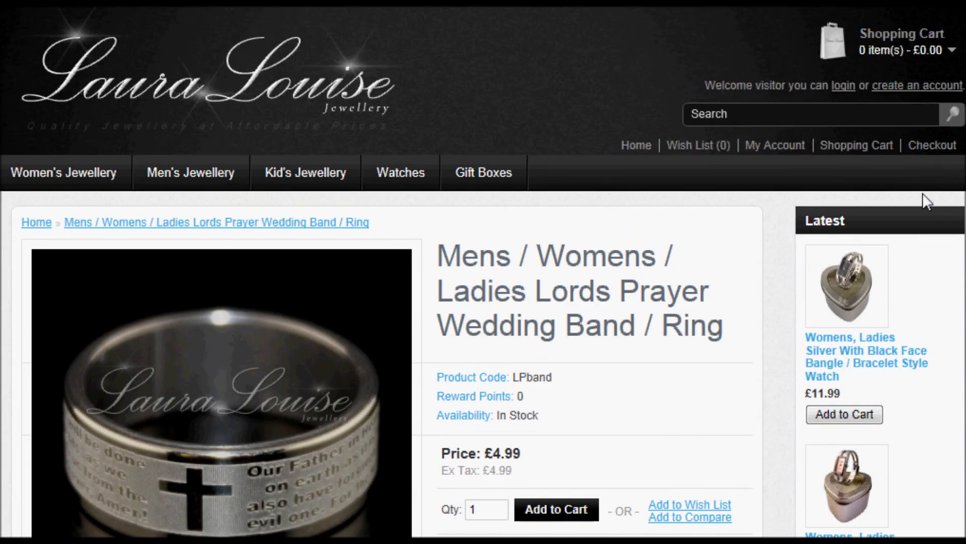
scroll(928, 201, down, 10)
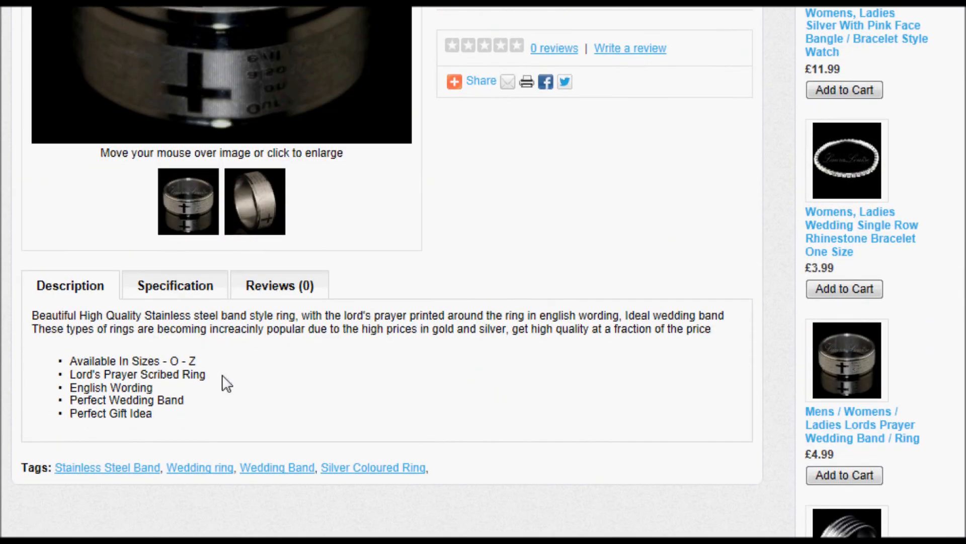
click(170, 285)
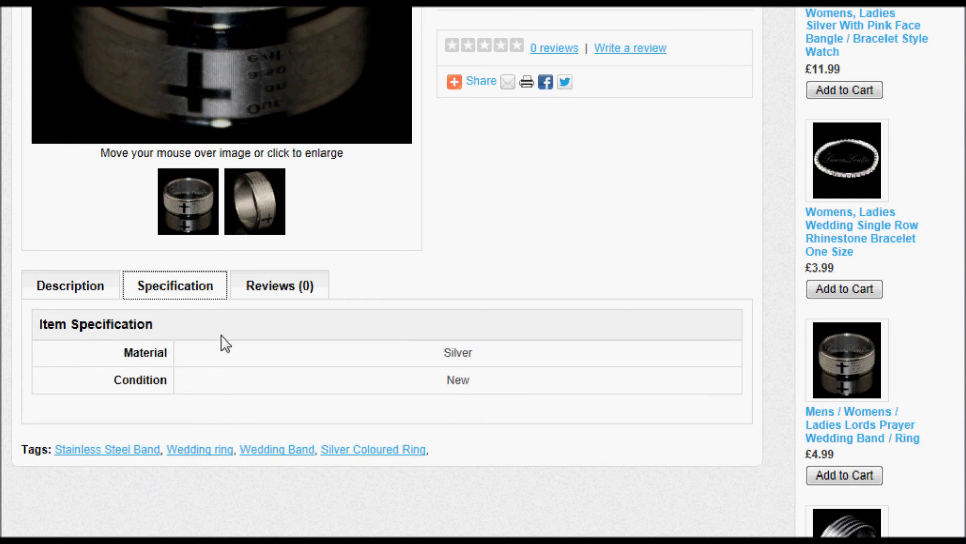
Check the Item Specification heading and the Material and Condition entries in the ring's specification table.
drag(45, 327, 141, 327)
click(177, 335)
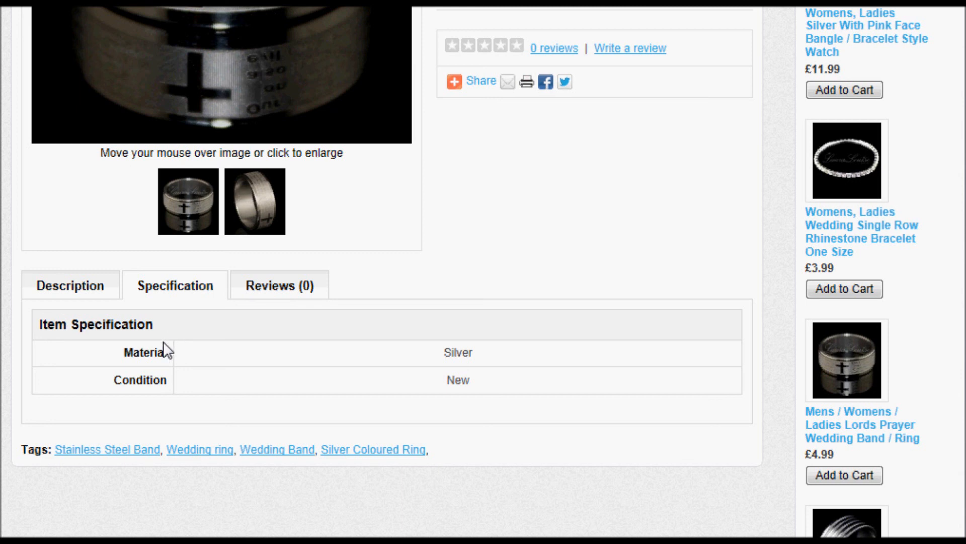
drag(124, 352, 157, 355)
drag(451, 355, 469, 356)
drag(115, 379, 222, 376)
click(458, 382)
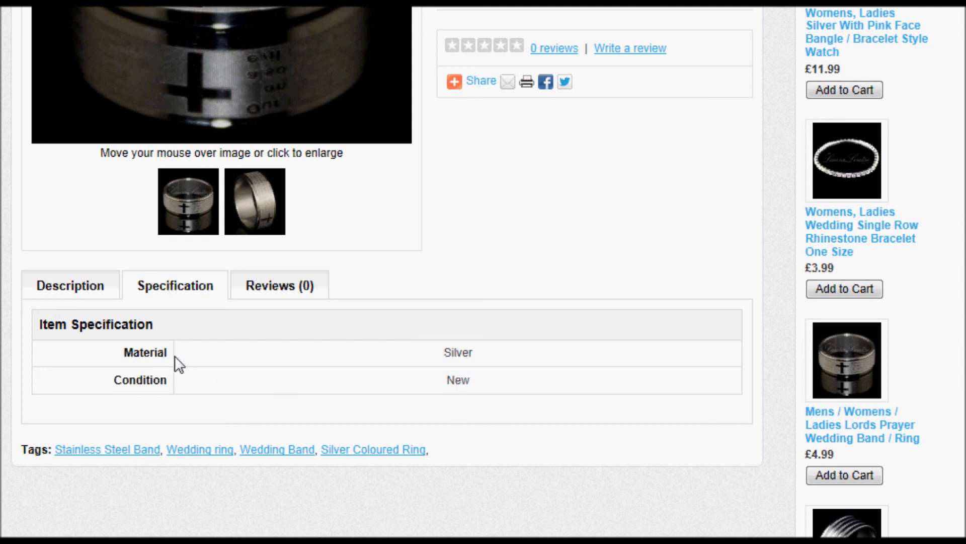